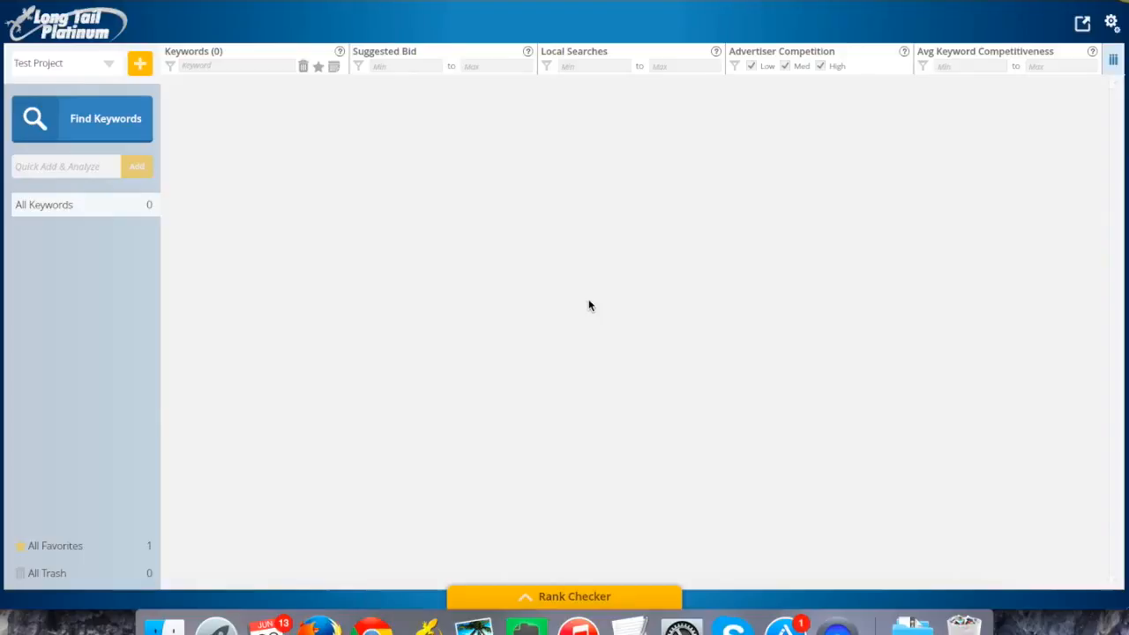
# Create a new project titled "Project For Video" with the default language, country and search network.
pyautogui.click(140, 65)
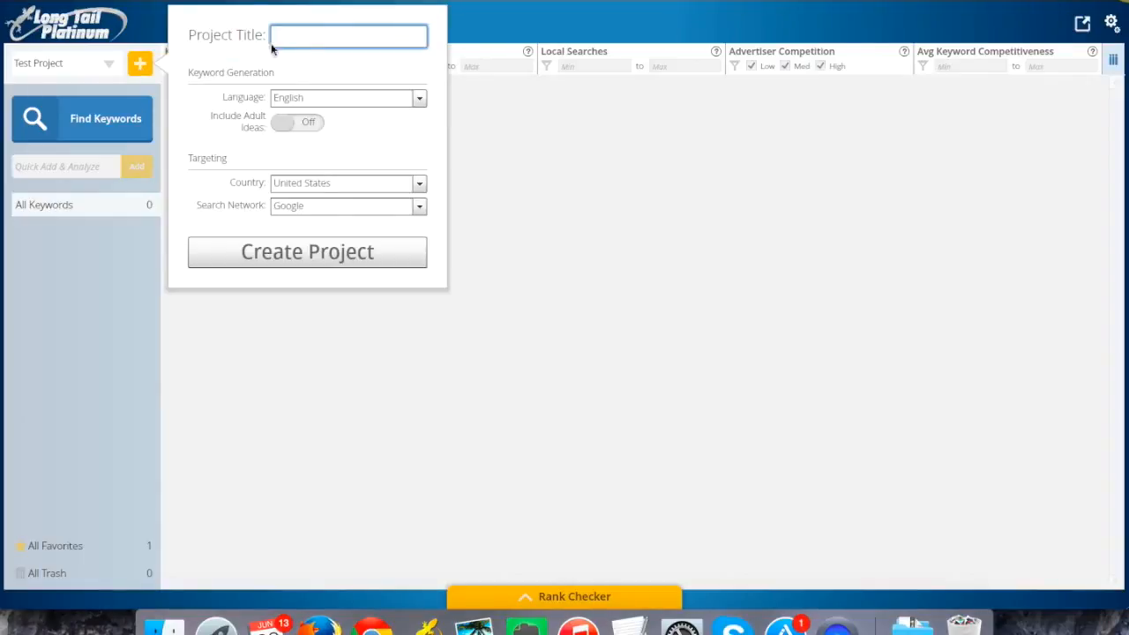
pyautogui.write('Project For Video')
pyautogui.click(362, 254)
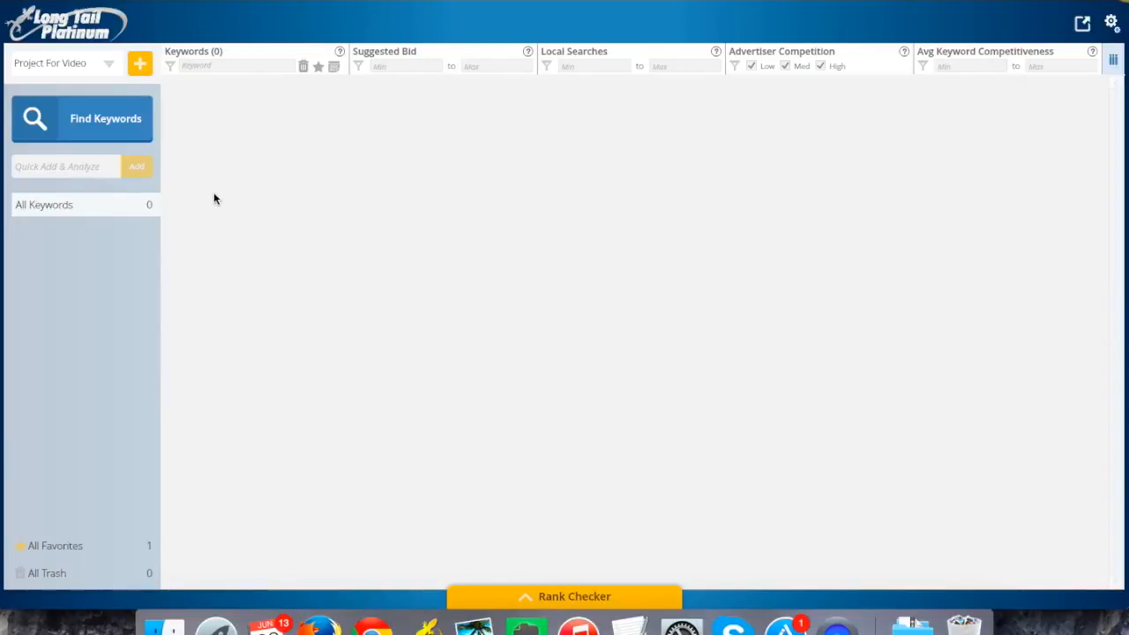
# Start a keyword search and add "backpacking" and "camping" as Google Keyword Planner seed keywords.
pyautogui.click(95, 122)
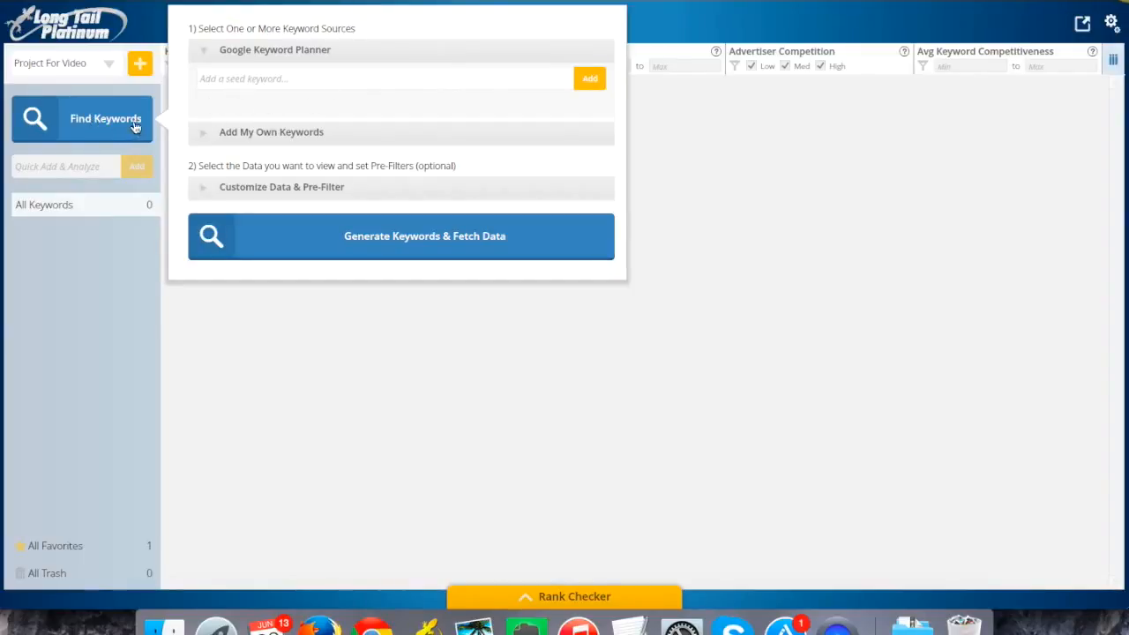
pyautogui.click(248, 83)
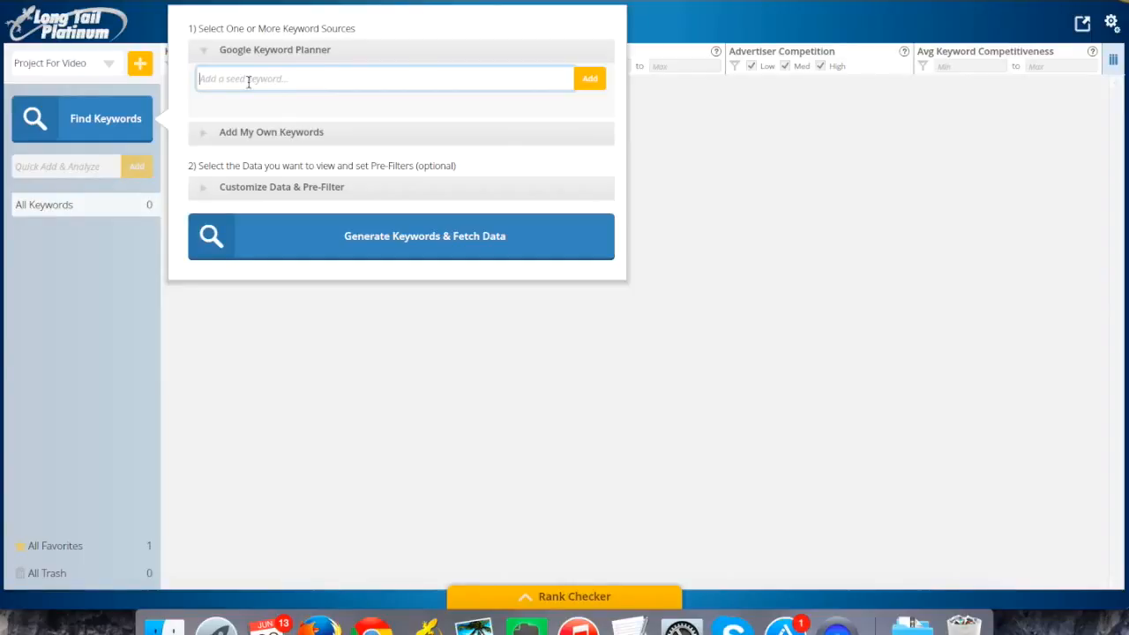
pyautogui.write('backpacking')
pyautogui.click(589, 80)
pyautogui.click(453, 78)
pyautogui.write('camping')
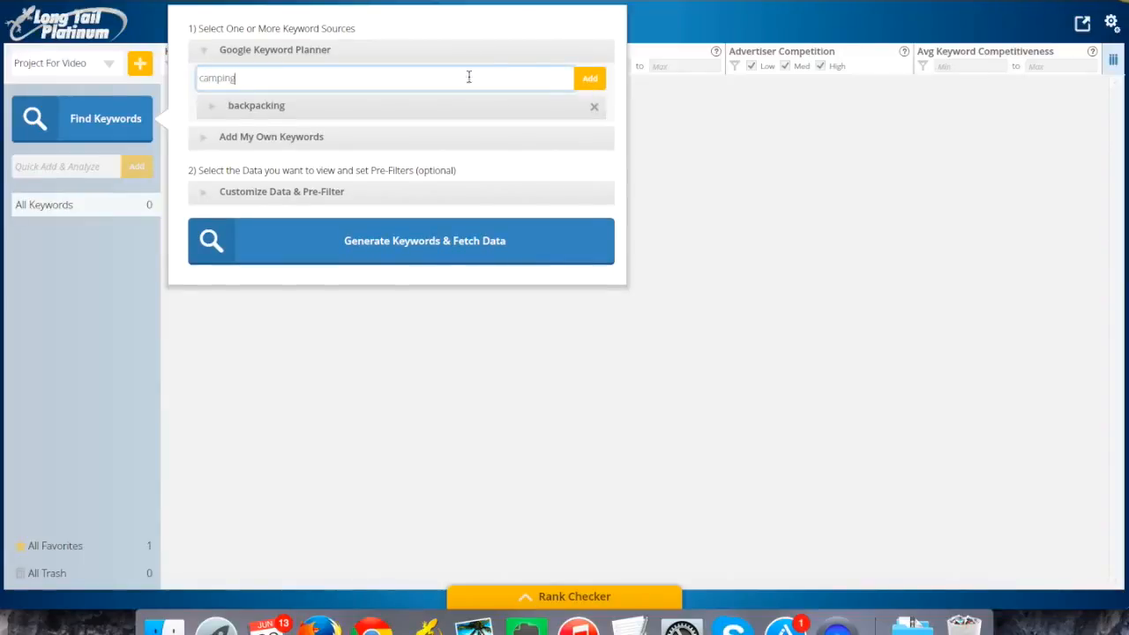
pyautogui.click(589, 83)
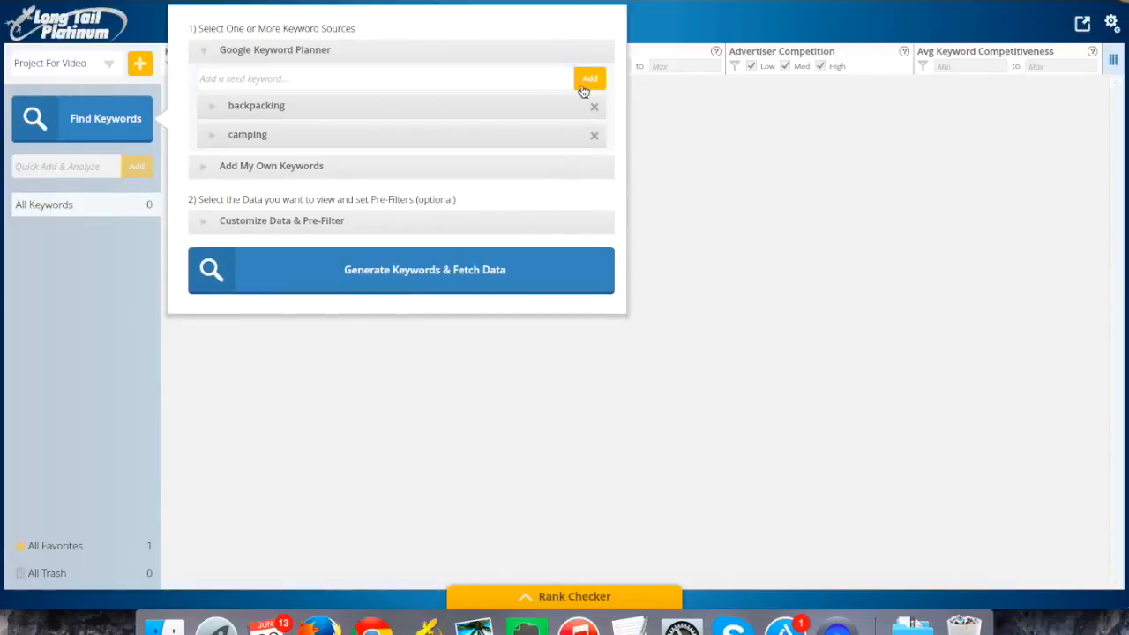
# Add "camp supplies", "tents" and "camp games" as further seed keywords.
pyautogui.click(422, 79)
pyautogui.write('camp')
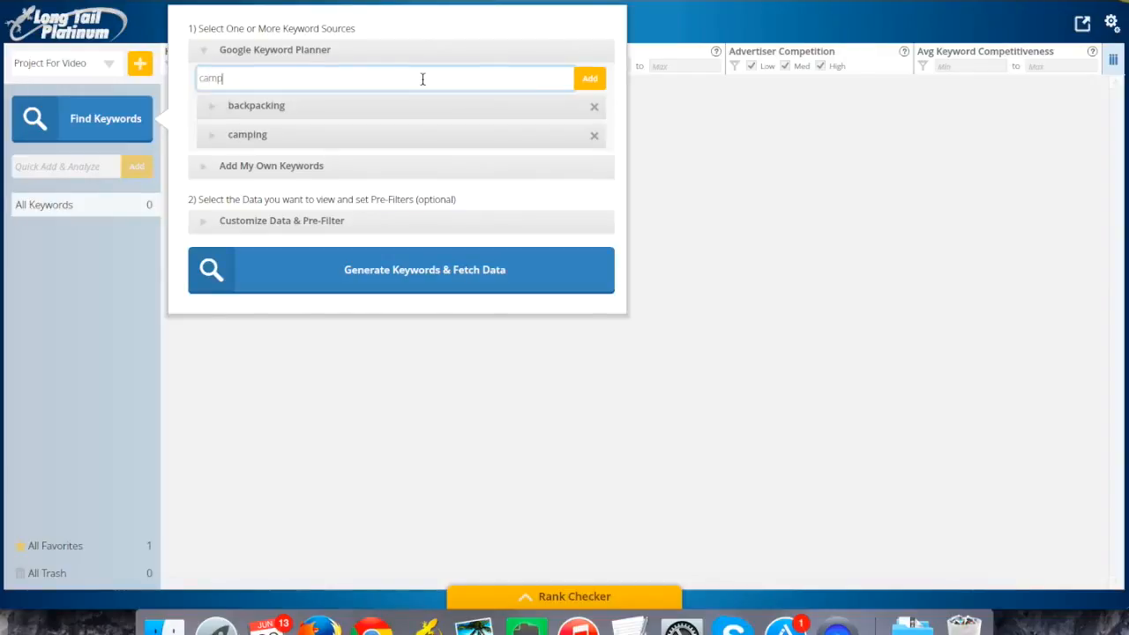
pyautogui.write(' supplies')
pyautogui.click(597, 79)
pyautogui.click(497, 85)
pyautogui.write('tents')
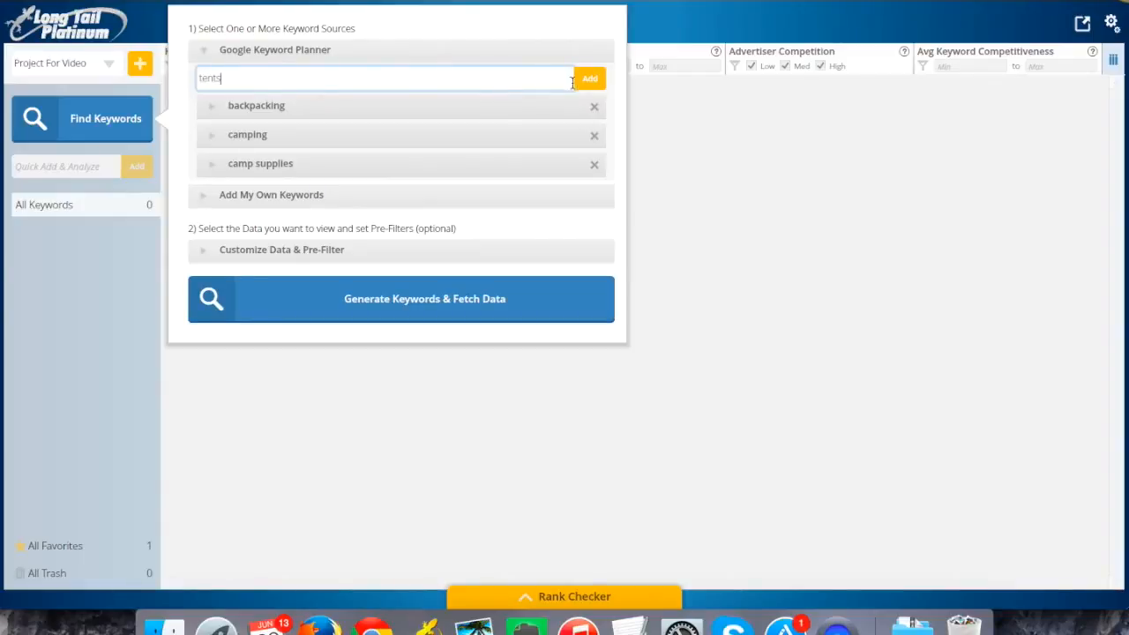
pyautogui.click(598, 80)
pyautogui.click(443, 76)
pyautogui.write('camp games')
pyautogui.click(584, 84)
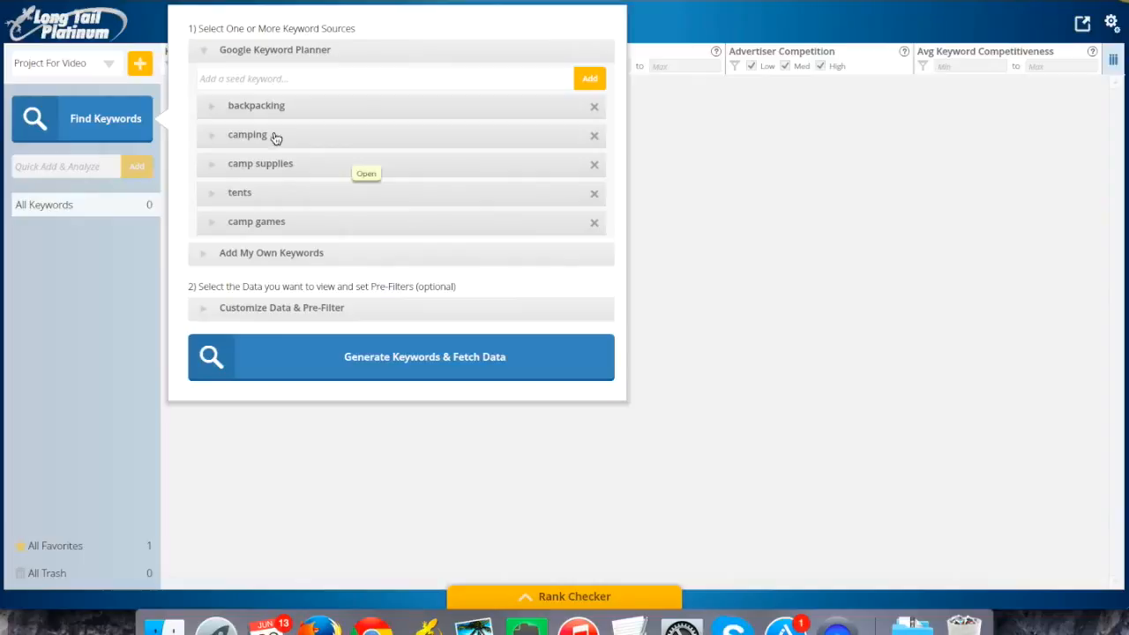
# Restrict the "backpacking" seed to ideas that include the term "backpack".
pyautogui.click(211, 107)
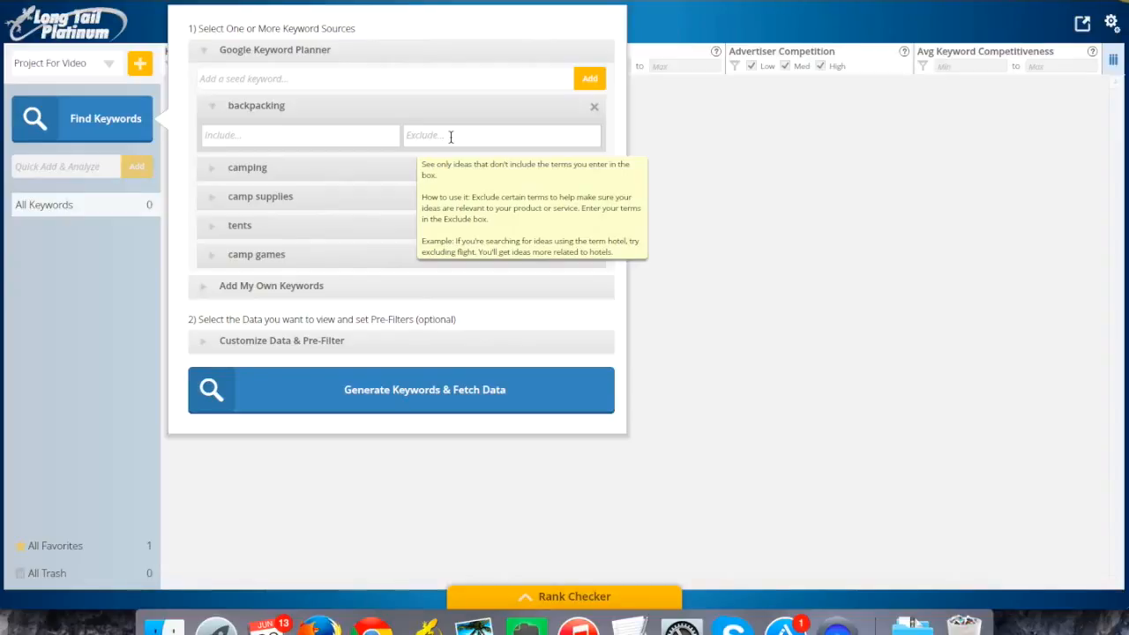
pyautogui.click(355, 136)
pyautogui.write('backpack')
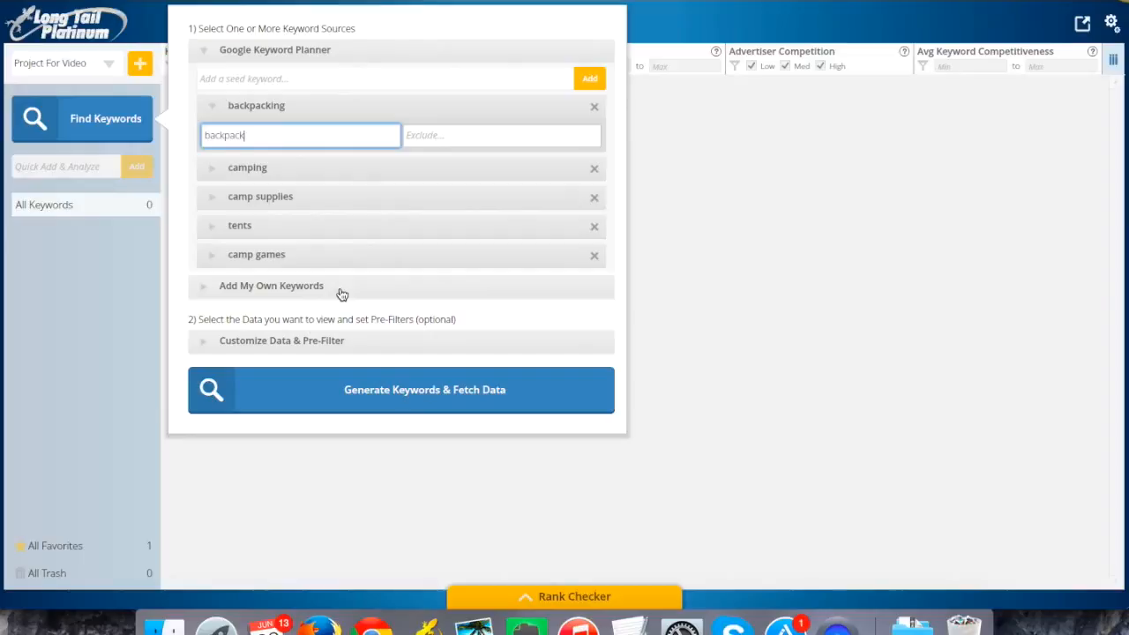
# Try a minimum Suggested Bid of 1.00 in the data pre-filters and clear the value again.
pyautogui.click(281, 349)
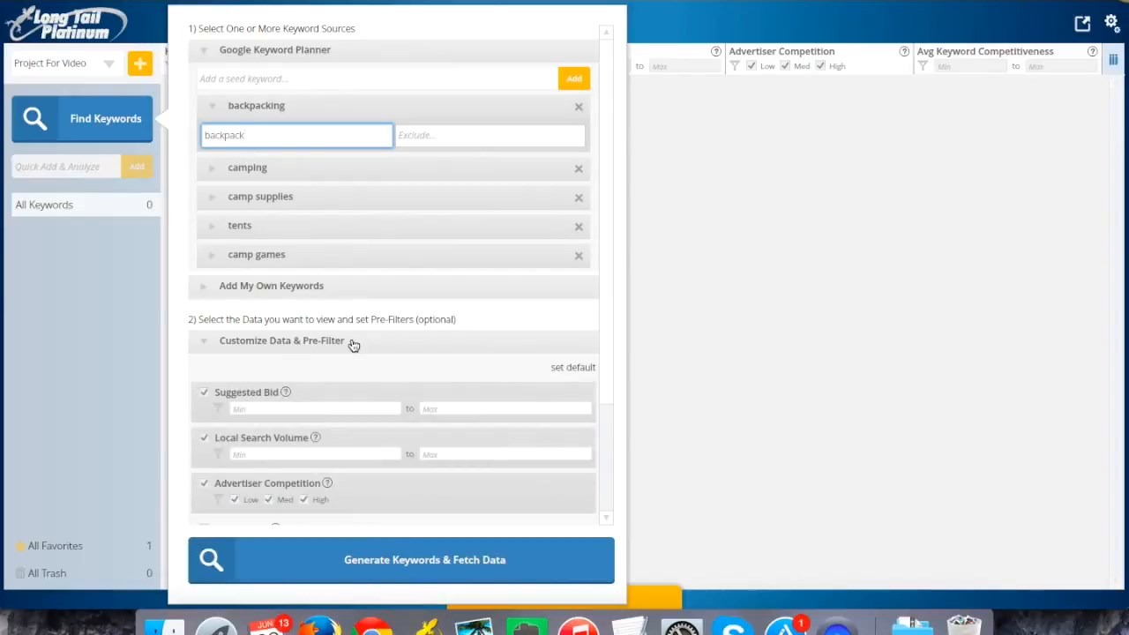
pyautogui.scroll(-3, 353, 345)
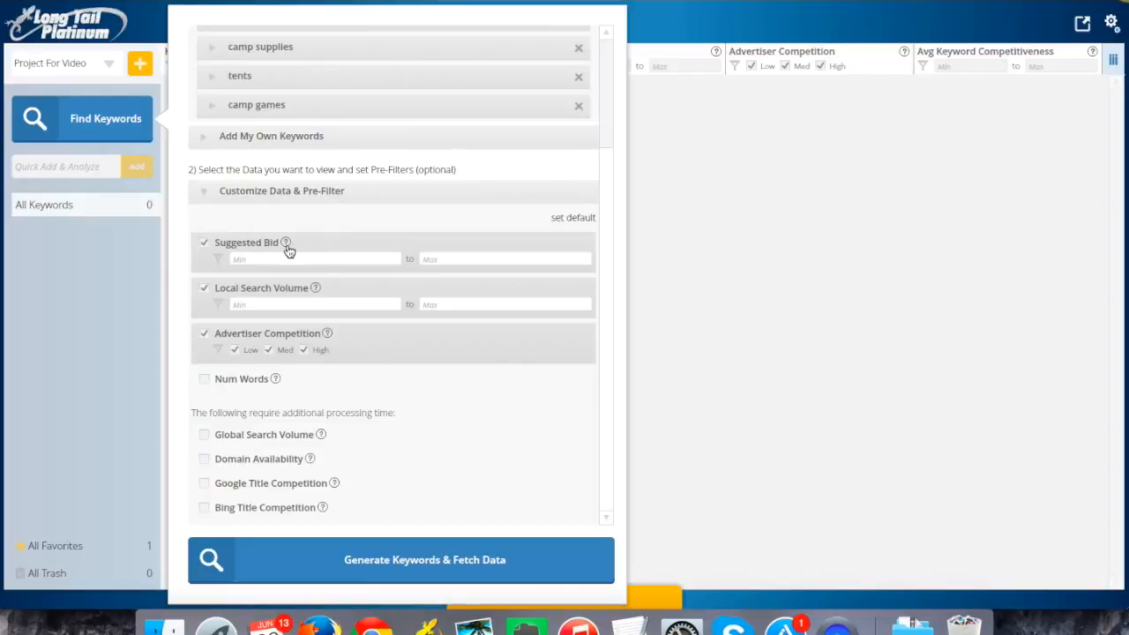
pyautogui.moveTo(288, 252)
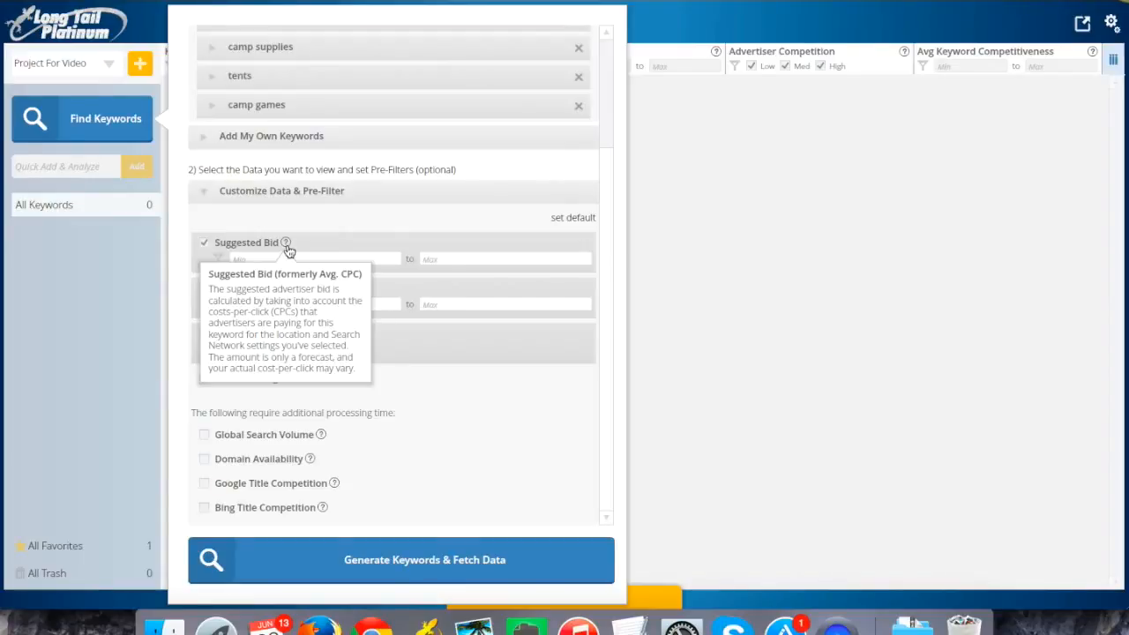
pyautogui.click(319, 257)
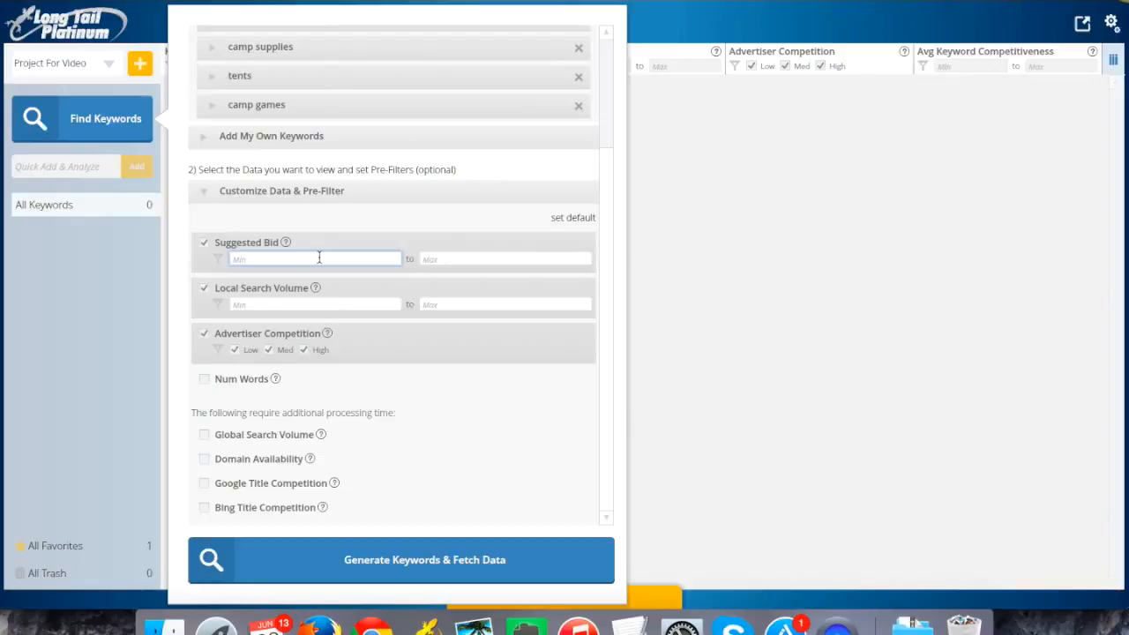
pyautogui.write('1.00')
pyautogui.moveTo(279, 258); pyautogui.dragTo(226, 261)
pyautogui.press('BackSpace')
# Try a Local Search Volume range of 200 to 2000 and clear both limits again.
pyautogui.click(316, 303)
pyautogui.write('2000')
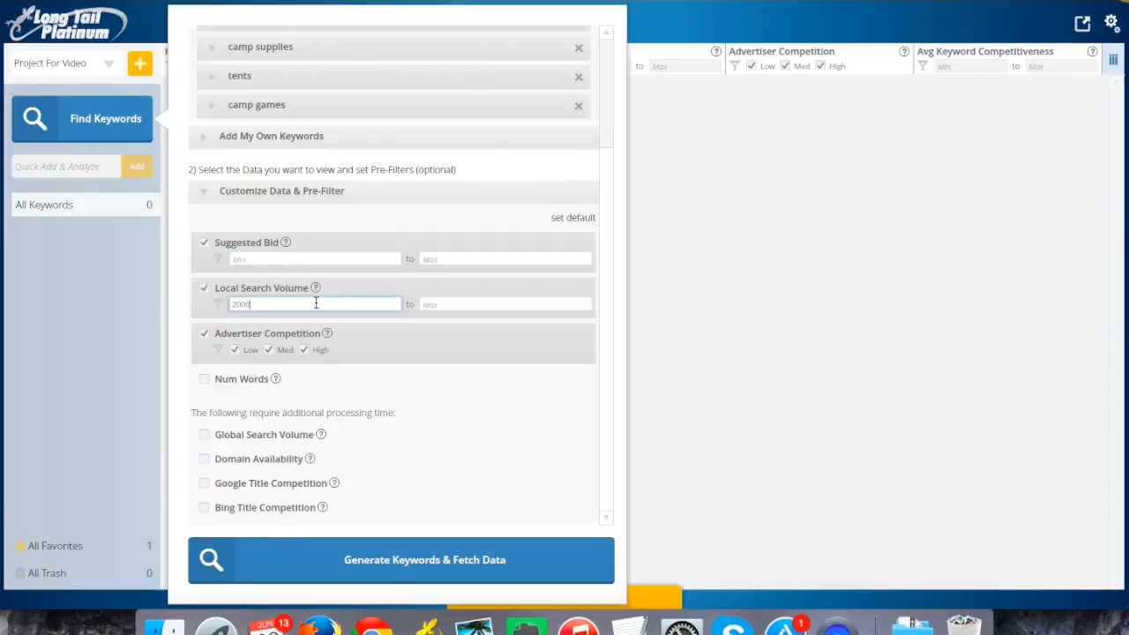
pyautogui.press('BackSpace')
pyautogui.click(456, 302)
pyautogui.write('2000')
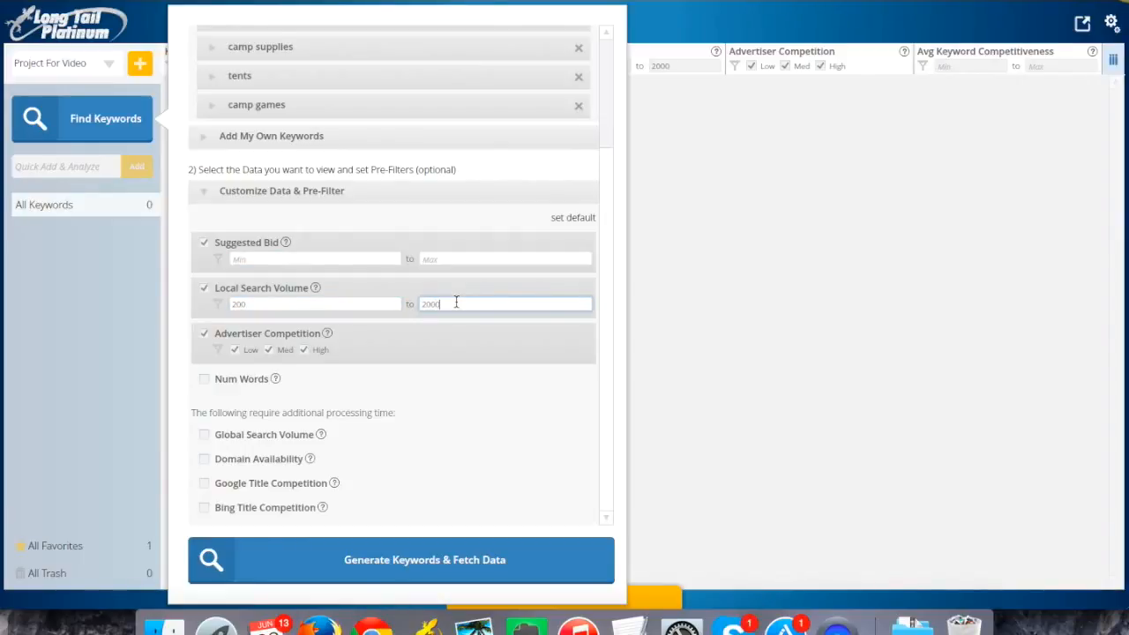
pyautogui.moveTo(453, 303); pyautogui.dragTo(415, 306)
pyautogui.press('BackSpace')
pyautogui.doubleClick(353, 305)
pyautogui.press('BackSpace')
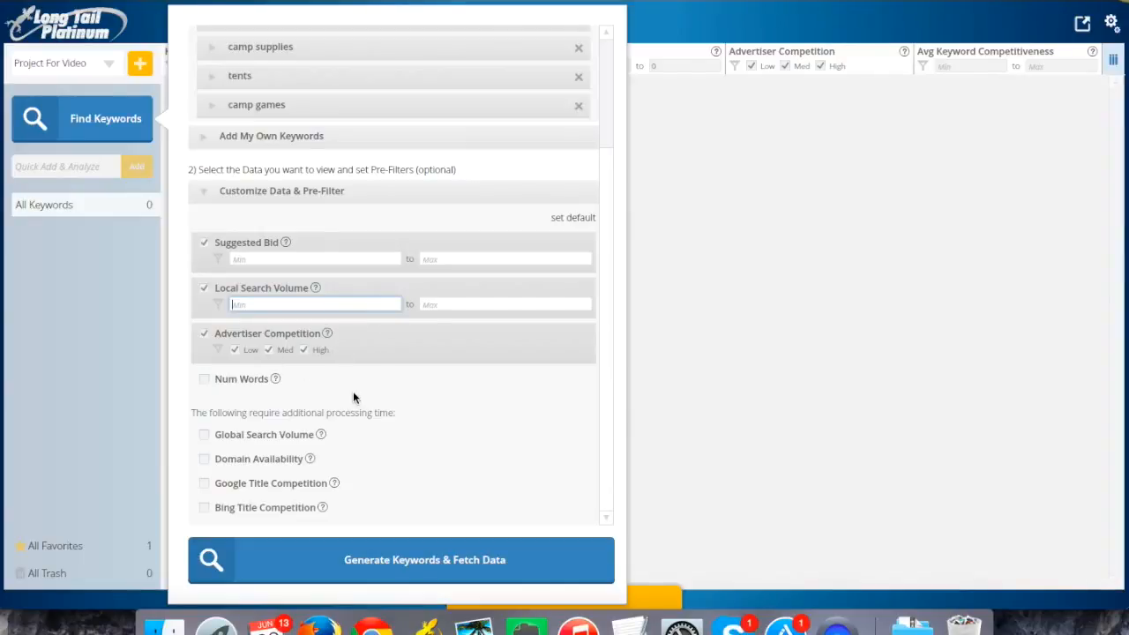
# Try the Num Words filter with minimums of 3 and 5, and turn it off again.
pyautogui.click(327, 334)
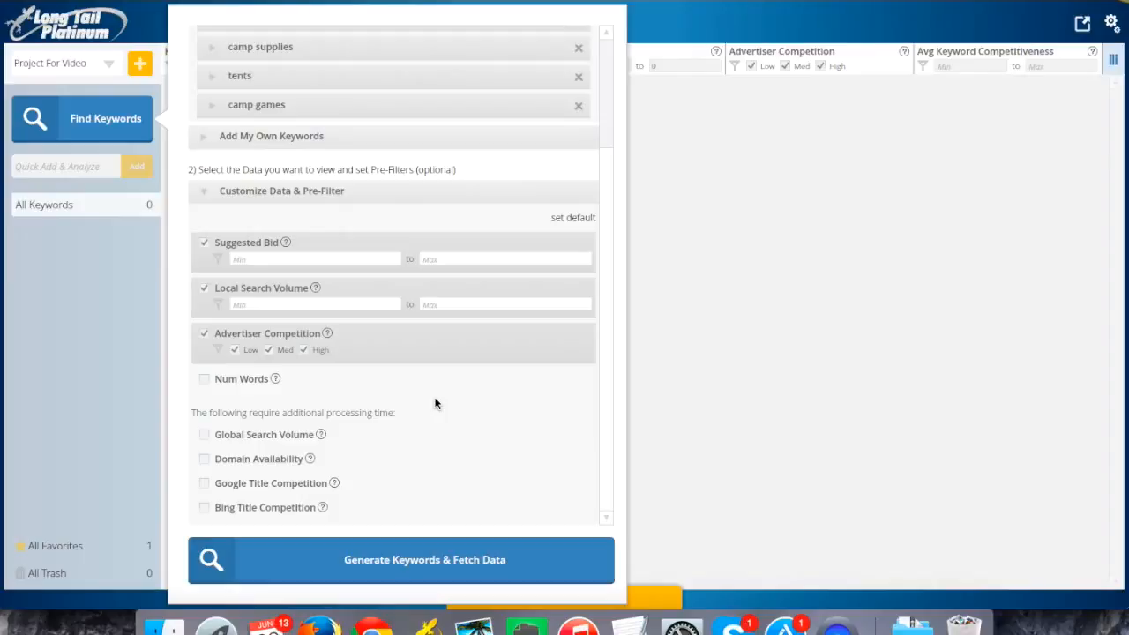
pyautogui.click(203, 381)
pyautogui.click(242, 394)
pyautogui.write('3')
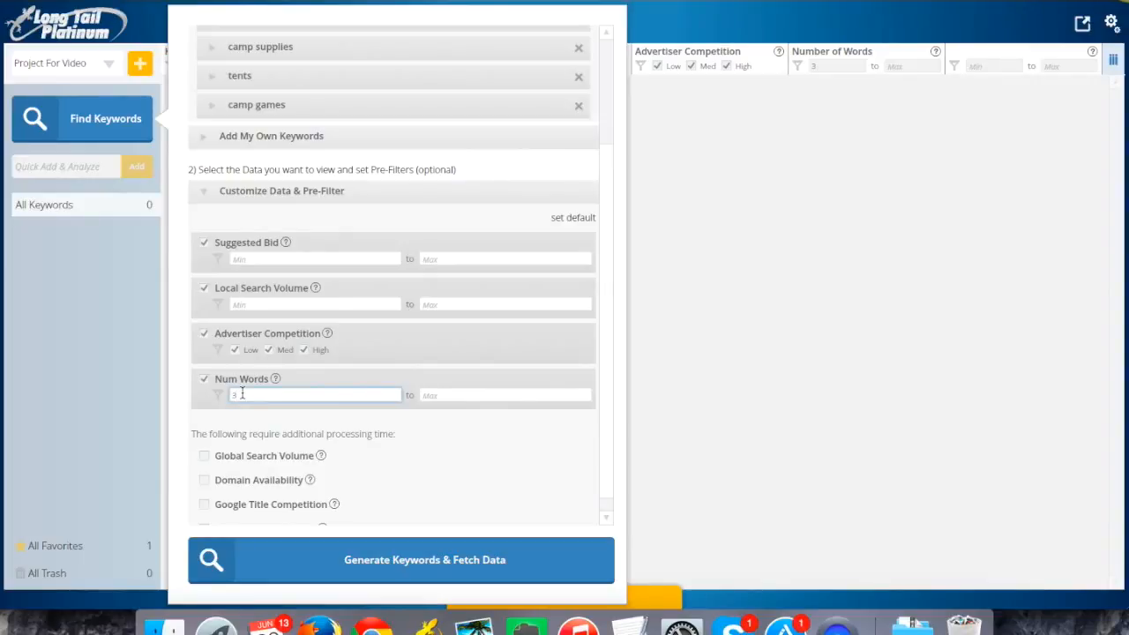
pyautogui.press('BackSpace')
pyautogui.write('5')
pyautogui.press('BackSpace')
pyautogui.click(204, 379)
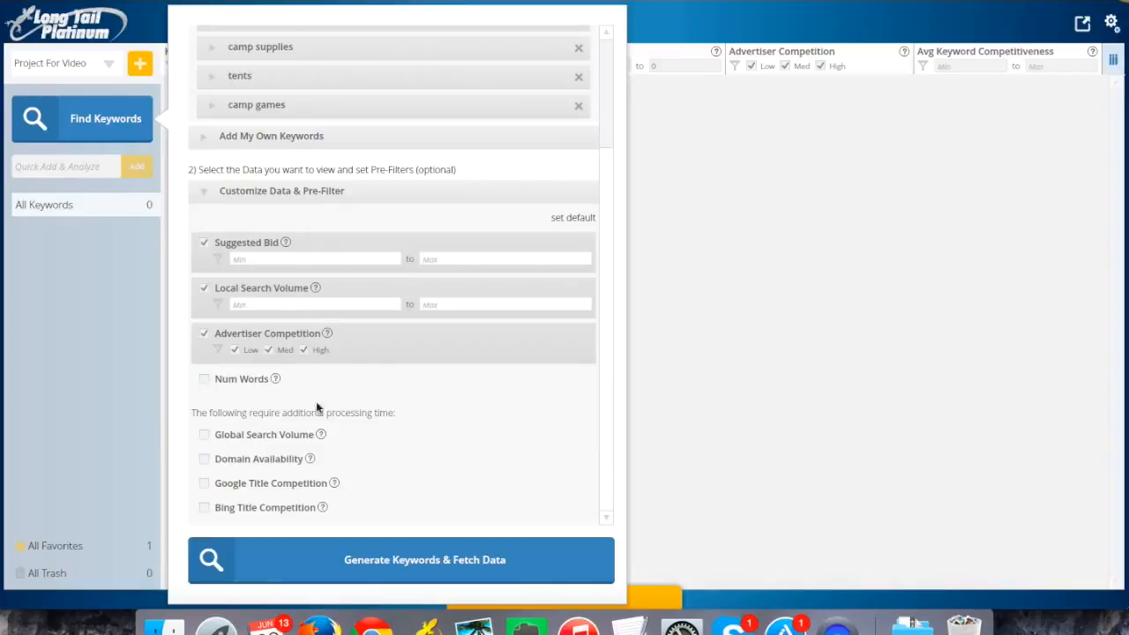
# Try the Global Search Volume, Domain Availability (with exact-match net and org) and Google Title Competition options, turning each off again.
pyautogui.click(204, 435)
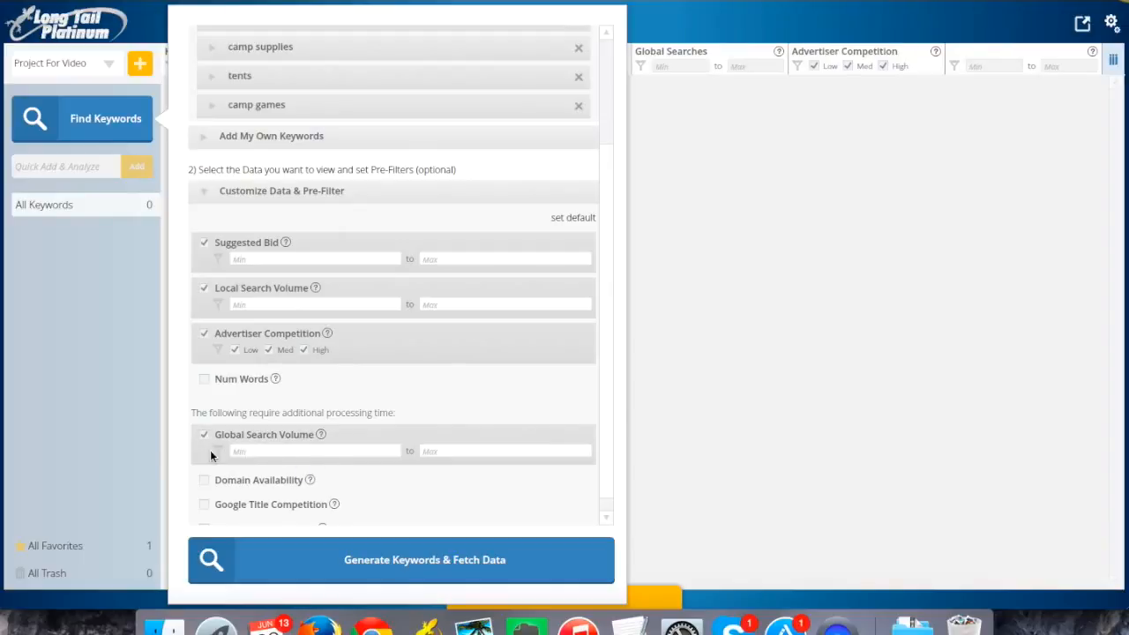
pyautogui.click(202, 436)
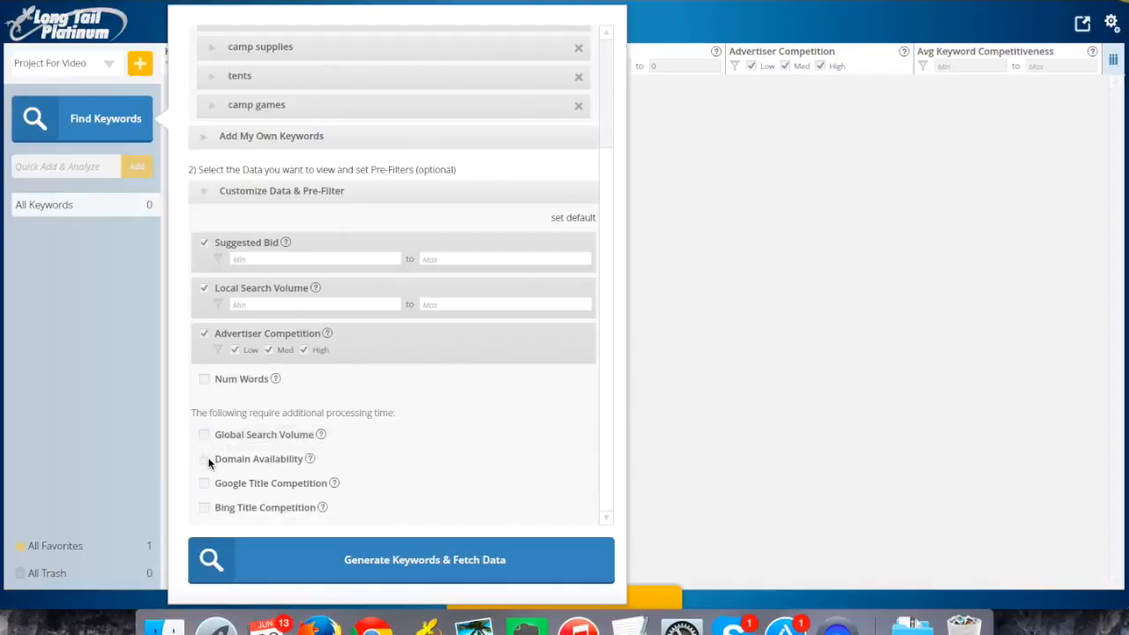
pyautogui.click(206, 458)
pyautogui.scroll(-3, 380, 378)
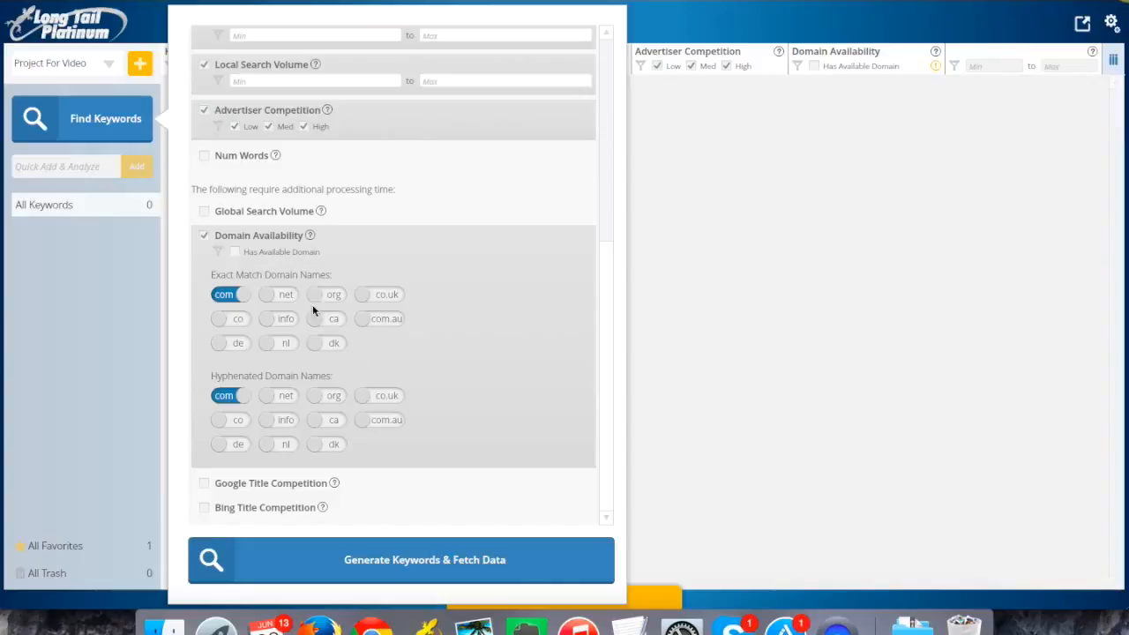
pyautogui.click(288, 300)
pyautogui.click(332, 296)
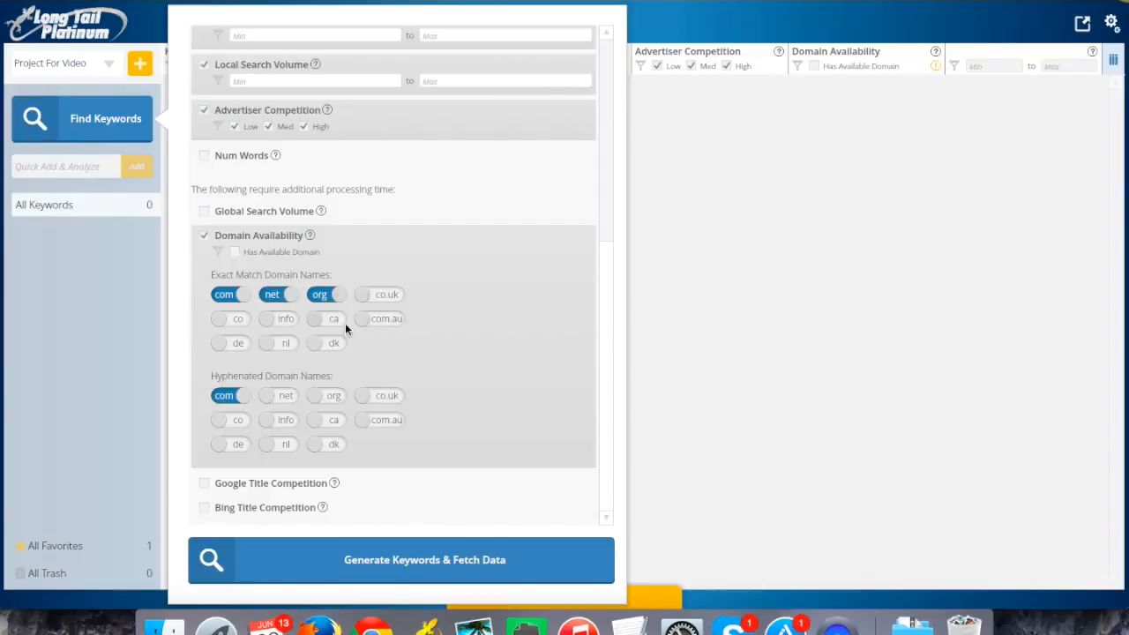
pyautogui.click(205, 235)
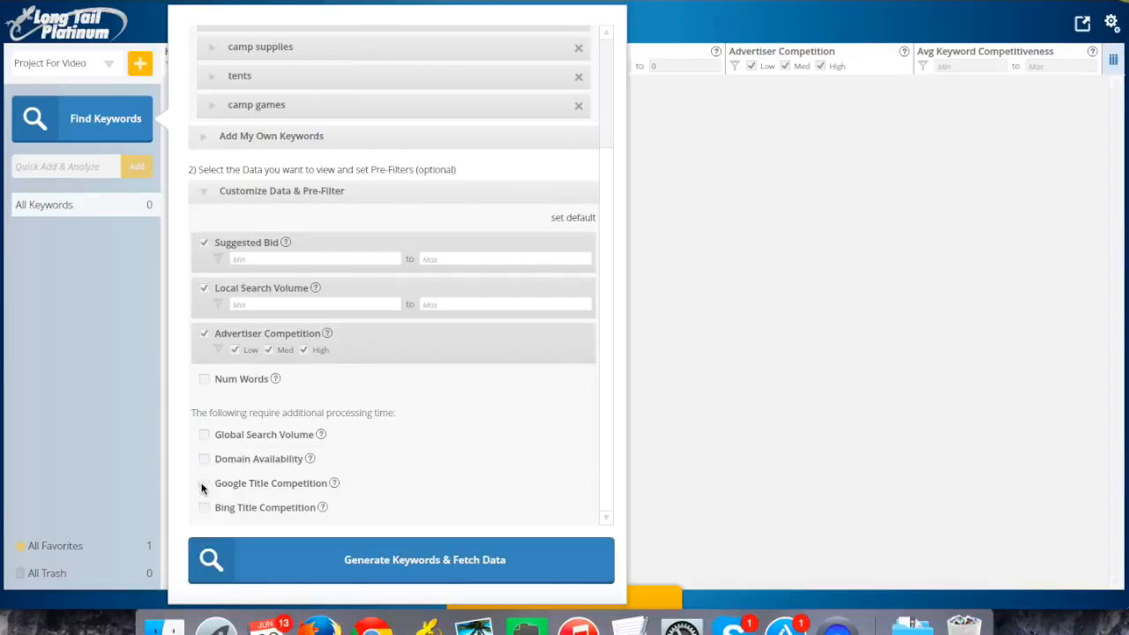
pyautogui.click(203, 485)
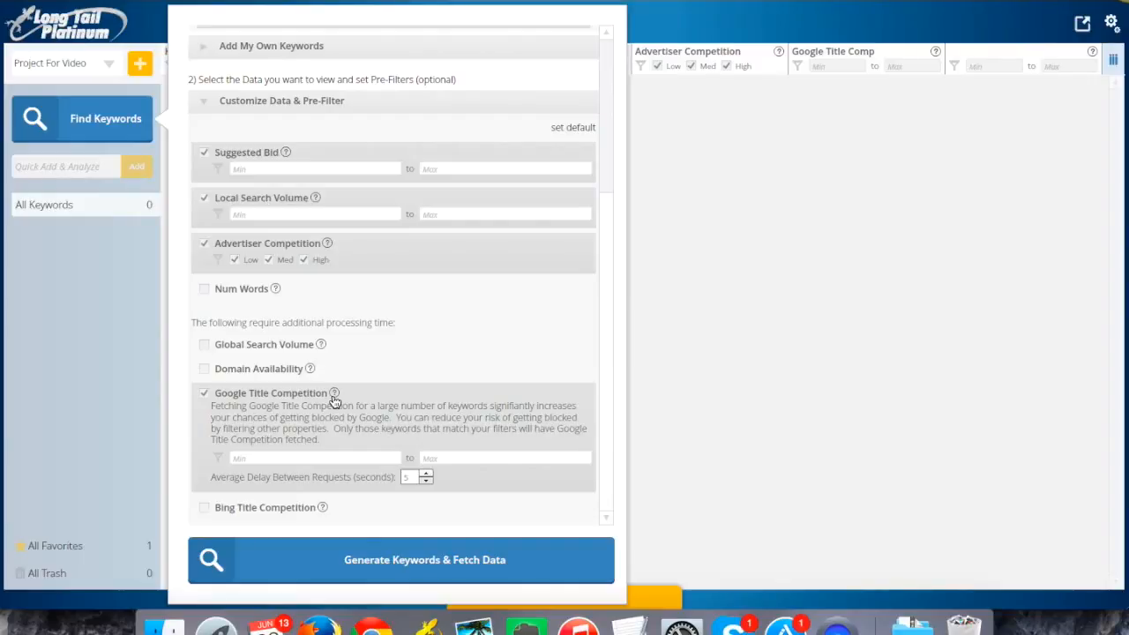
pyautogui.click(204, 394)
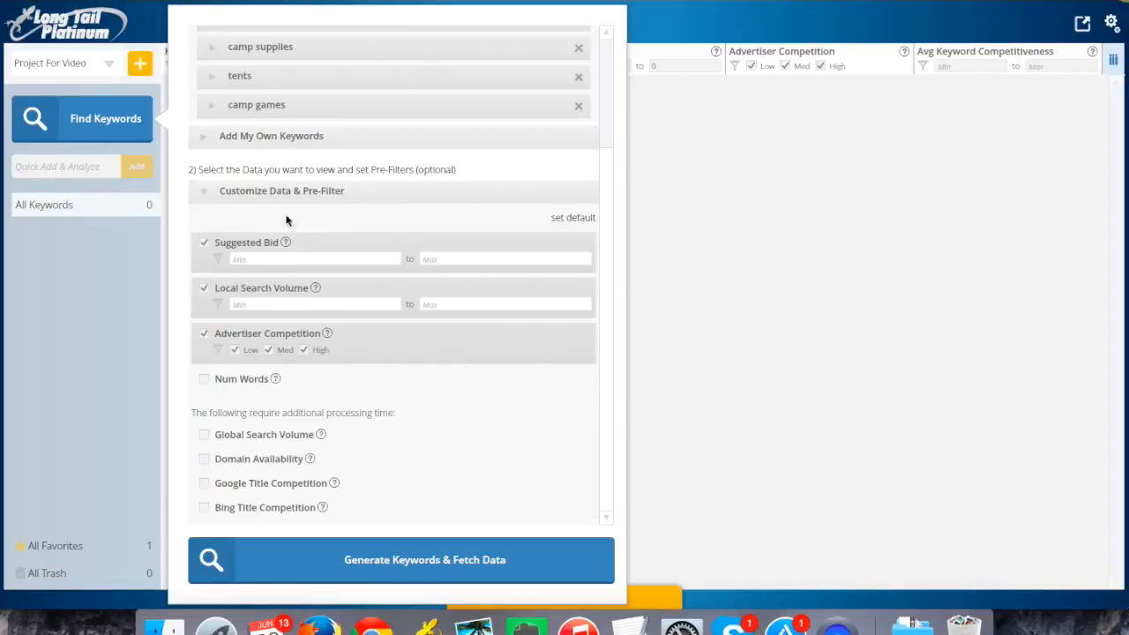
# Collapse the data and pre-filter options, and generate keywords with their data from the seed keywords.
pyautogui.click(234, 192)
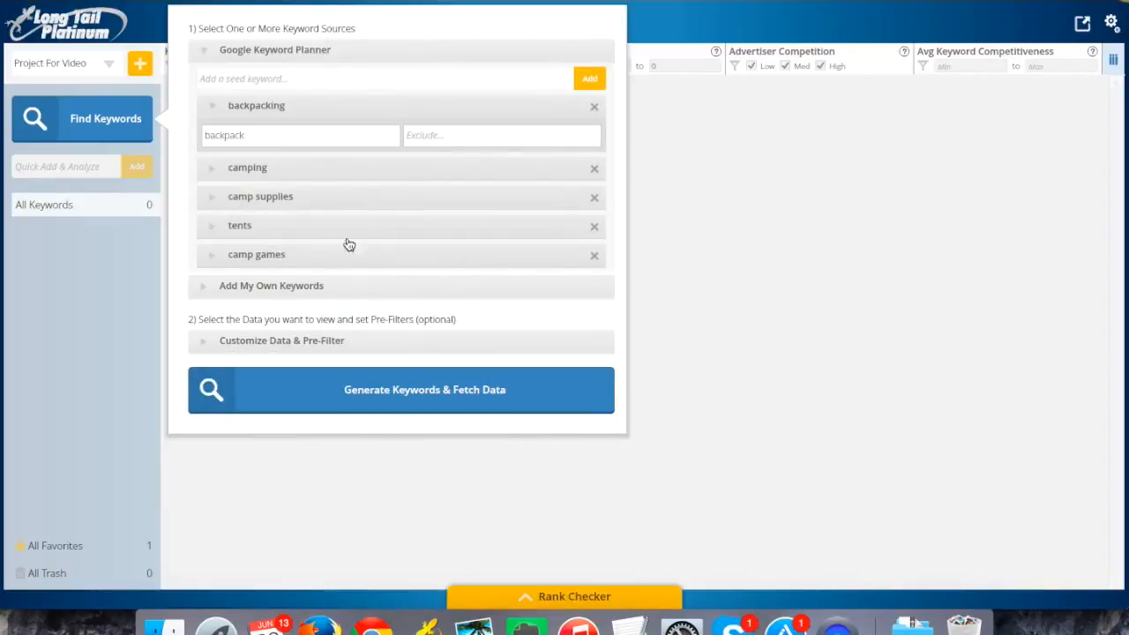
pyautogui.click(408, 395)
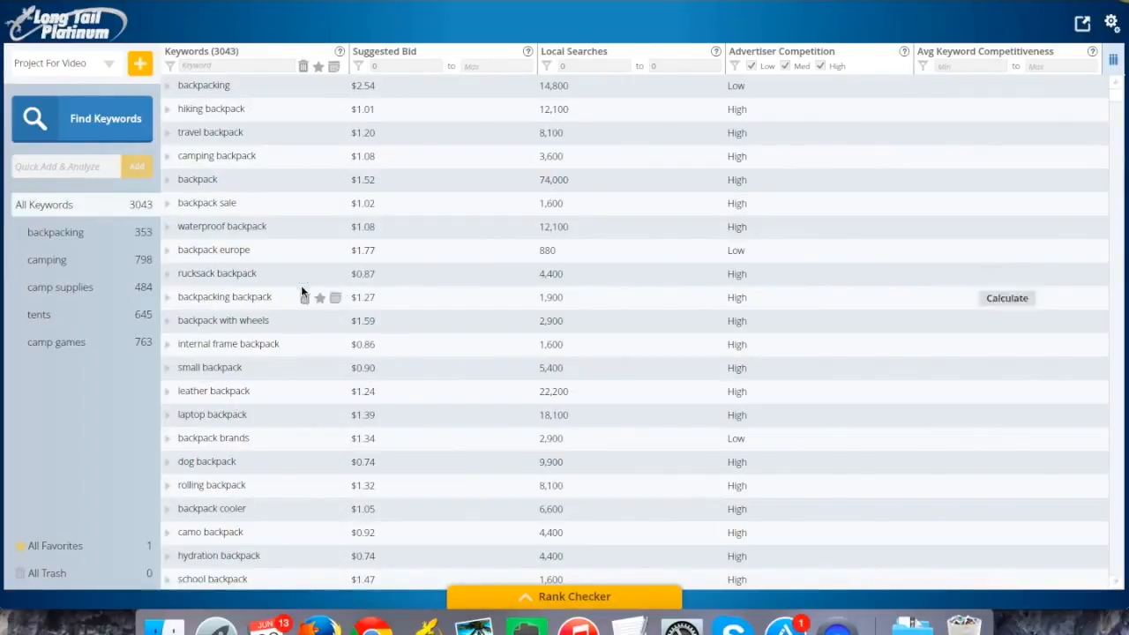
# View the backpacking keyword group, return to all keywords, and filter them by "hiking".
pyautogui.click(98, 239)
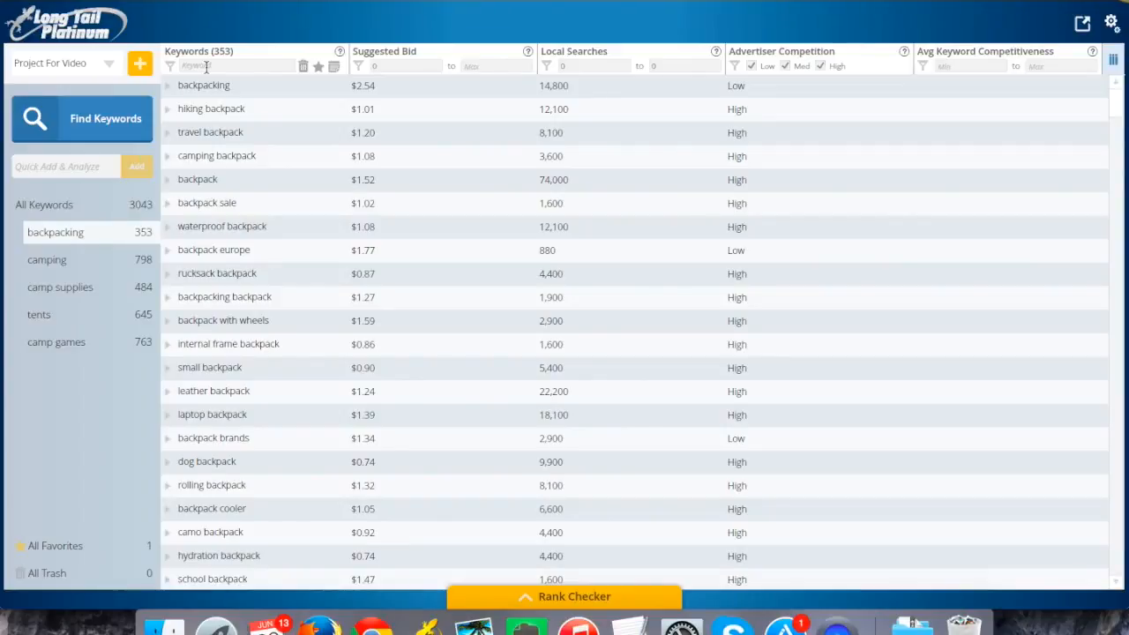
pyautogui.click(62, 208)
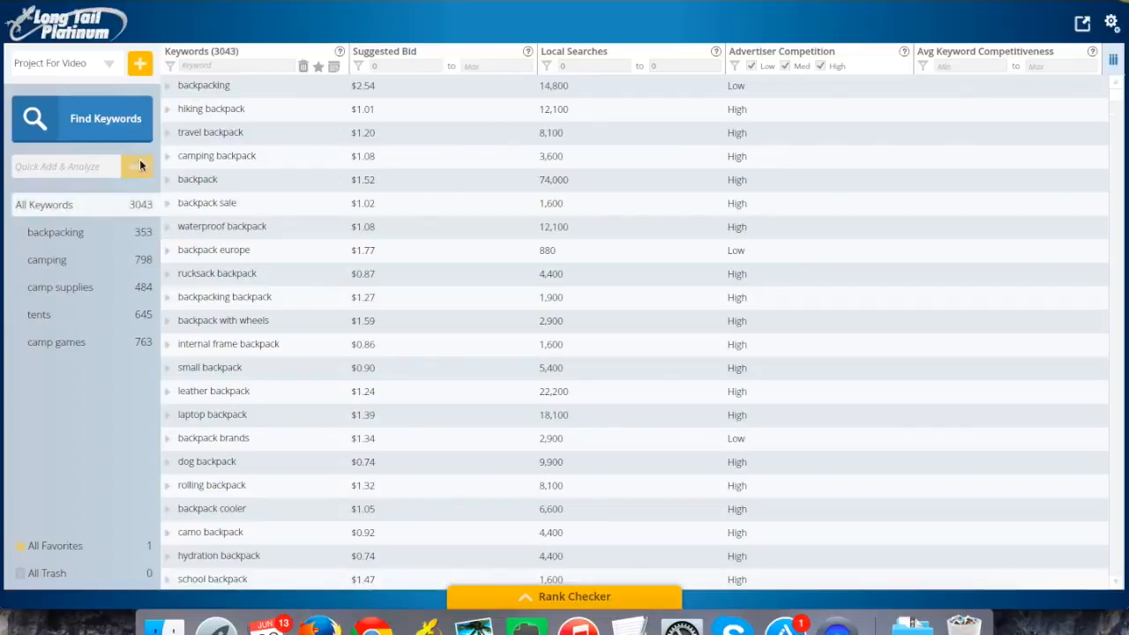
pyautogui.click(213, 67)
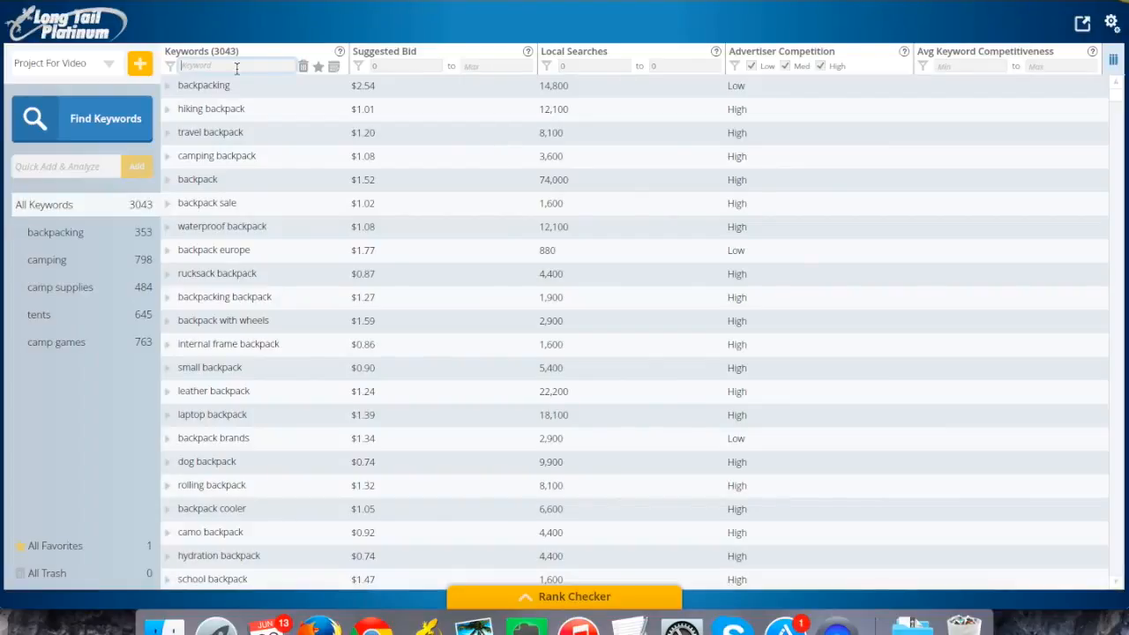
pyautogui.write('hiking')
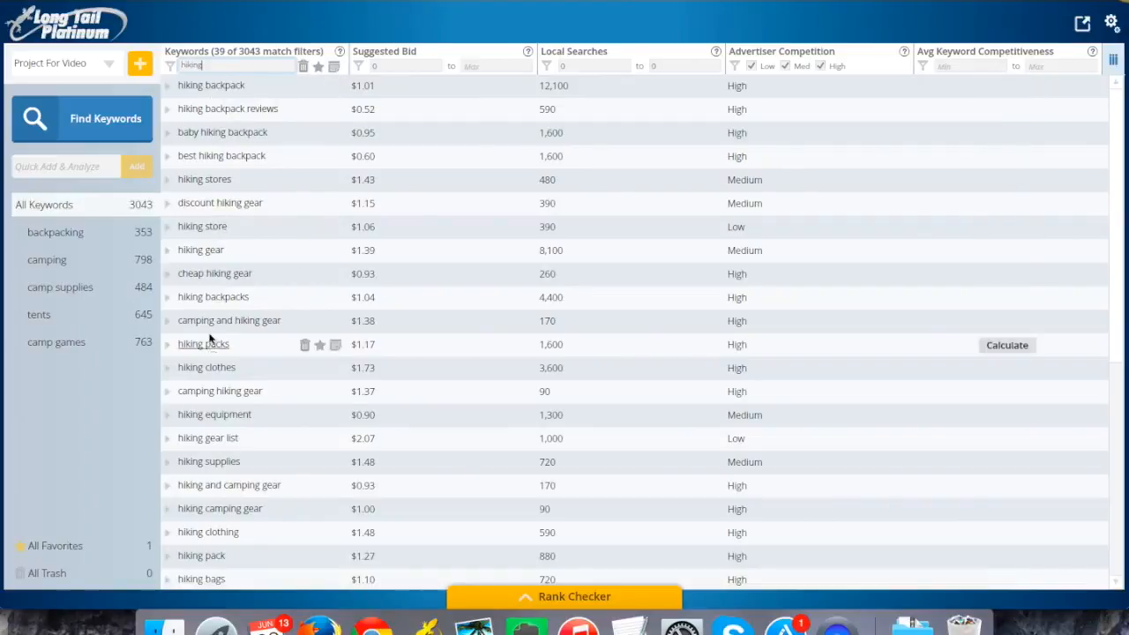
# Try "best" as the keyword filter in place of "hiking", and clear the filter again.
pyautogui.press('BackSpace')
pyautogui.press('BackSpace')
pyautogui.press('BackSpace')
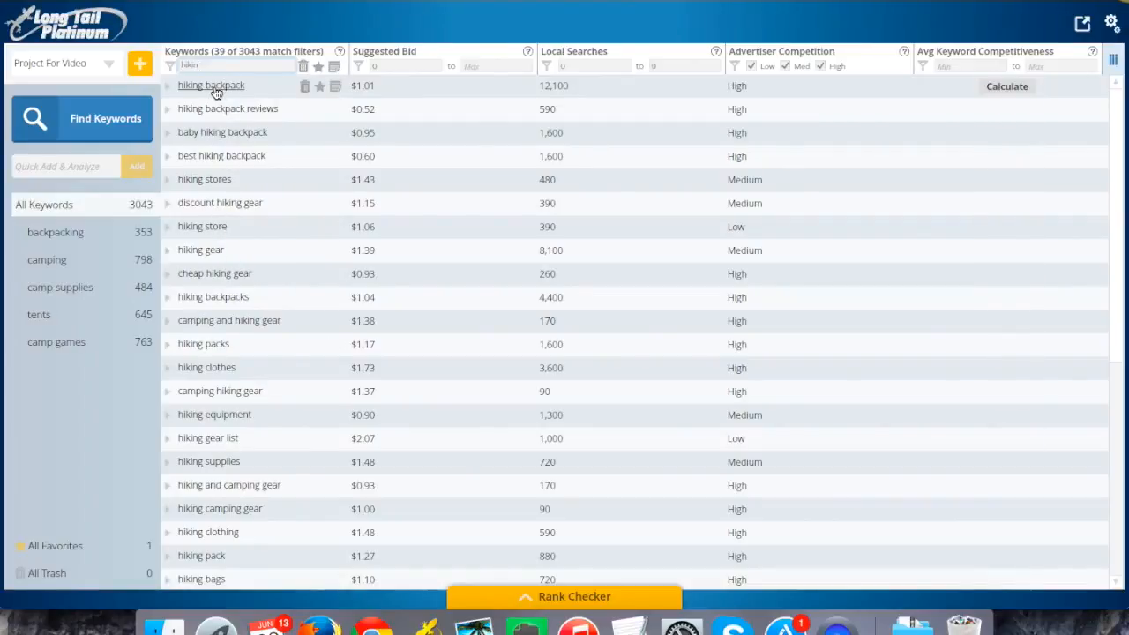
pyautogui.press('BackSpace')
pyautogui.press('BackSpace')
pyautogui.press('BackSpace')
pyautogui.write('best')
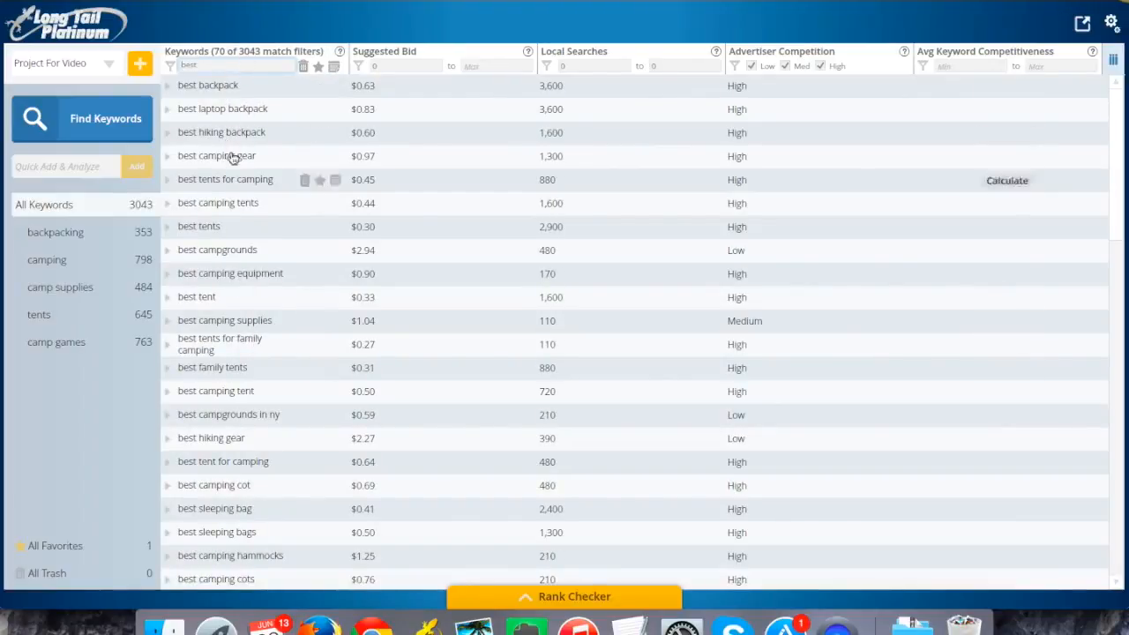
pyautogui.press('BackSpace')
pyautogui.press('BackSpace')
pyautogui.press('BackSpace')
pyautogui.press('BackSpace')
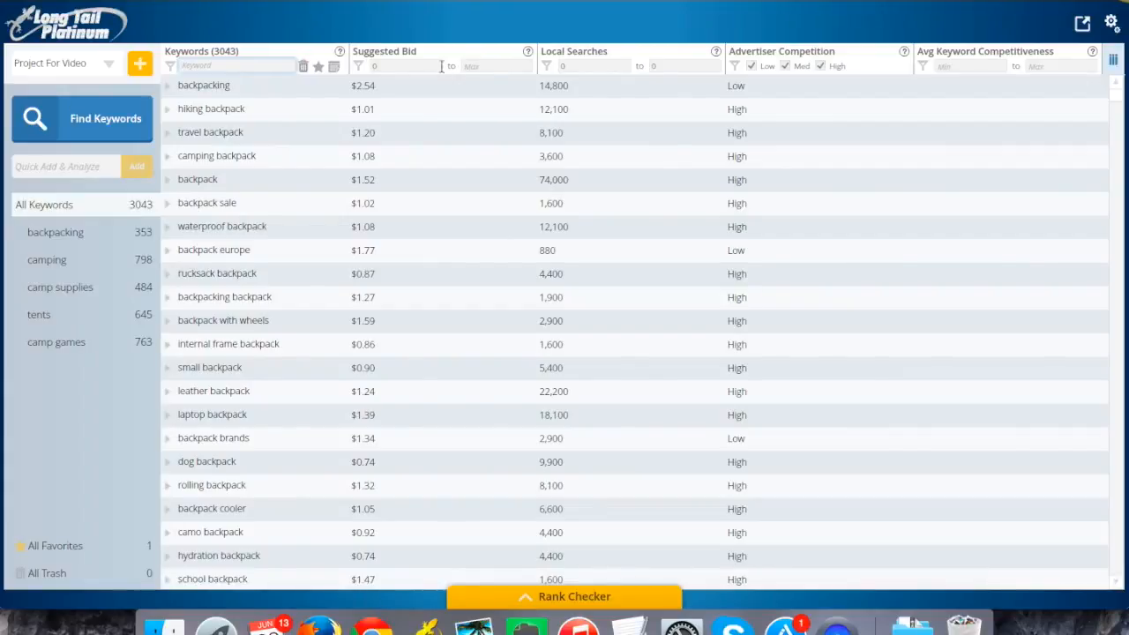
# Try a Local Searches minimum of 1000 on all keywords, and clear the limit again.
pyautogui.click(565, 66)
pyautogui.write('1000')
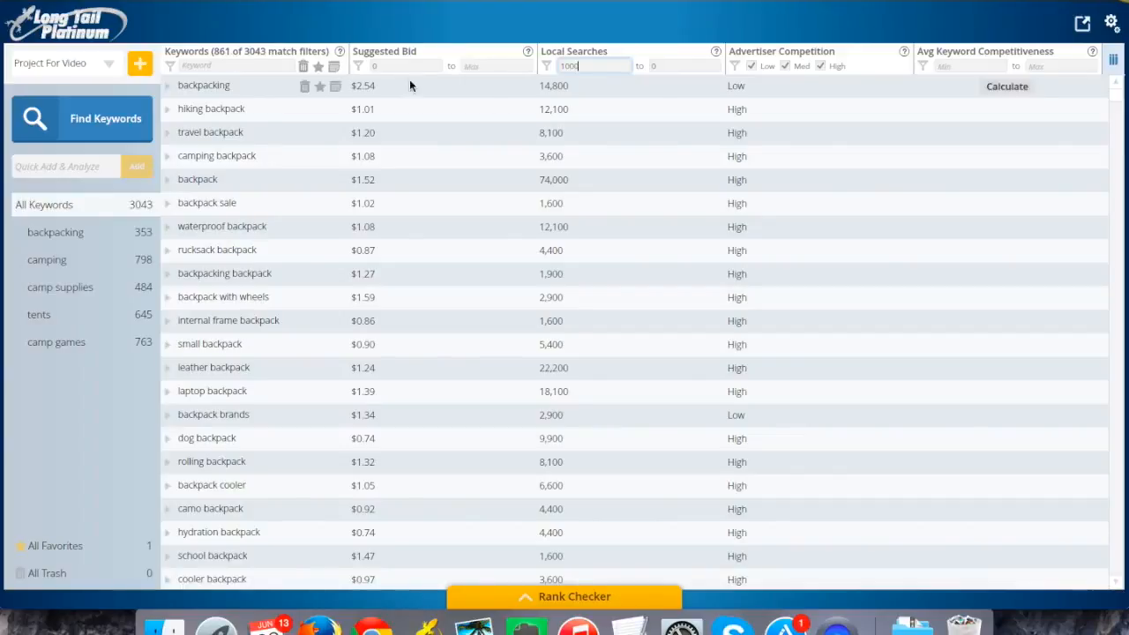
pyautogui.click(583, 59)
pyautogui.press('BackSpace')
pyautogui.press('BackSpace')
pyautogui.press('BackSpace')
pyautogui.press('BackSpace')
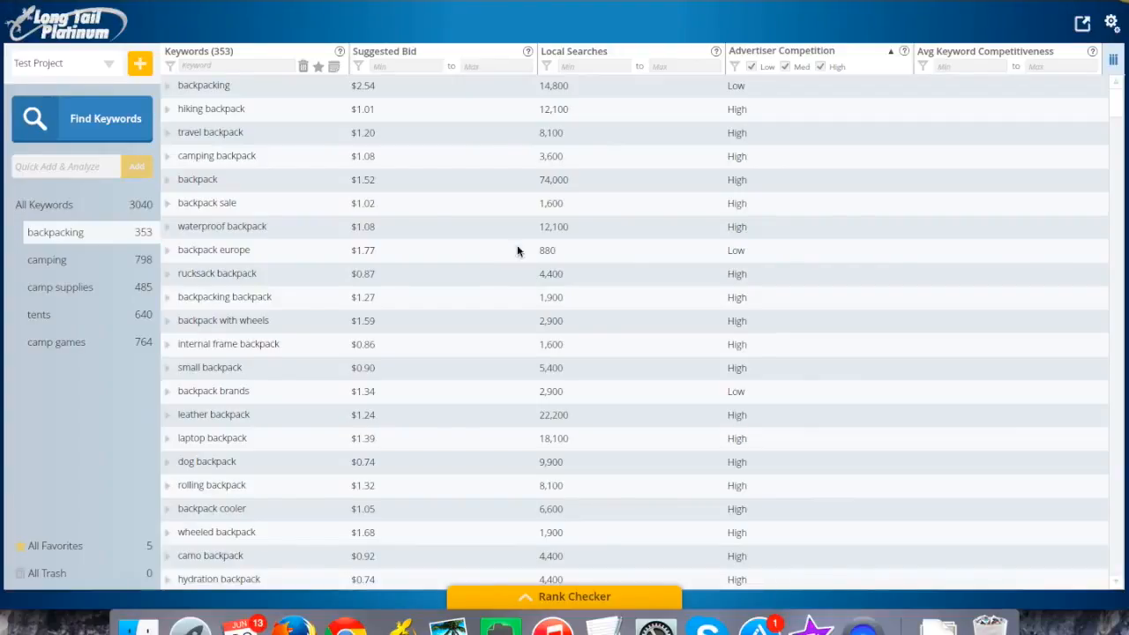
# Hide the Advertiser Competition column and show the Num Words column in the keyword table.
pyautogui.click(1114, 60)
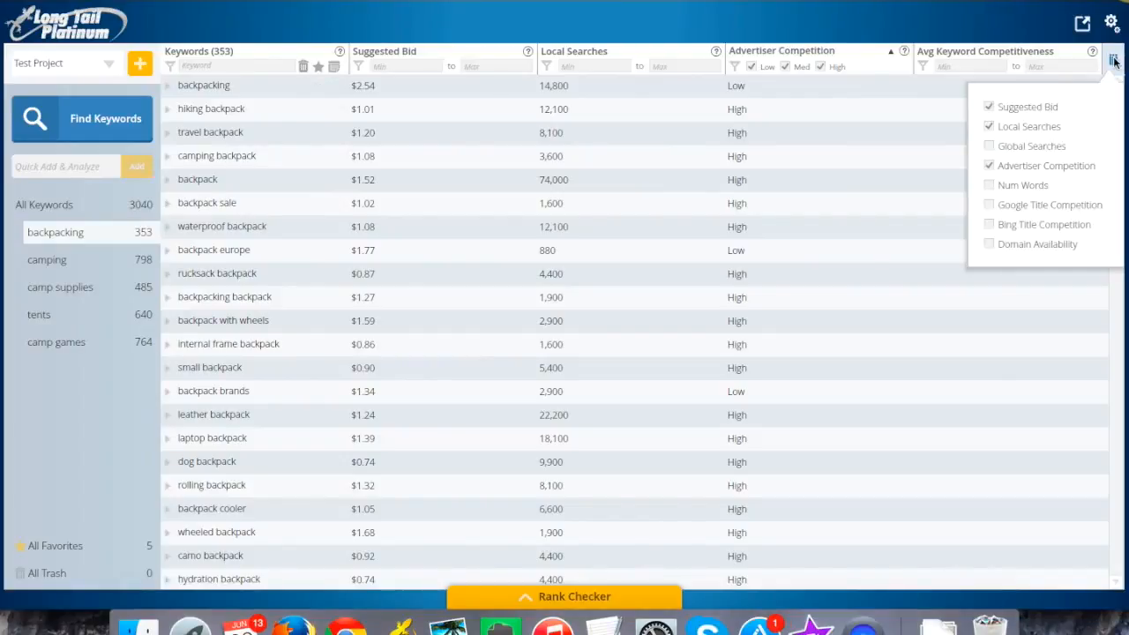
pyautogui.click(990, 165)
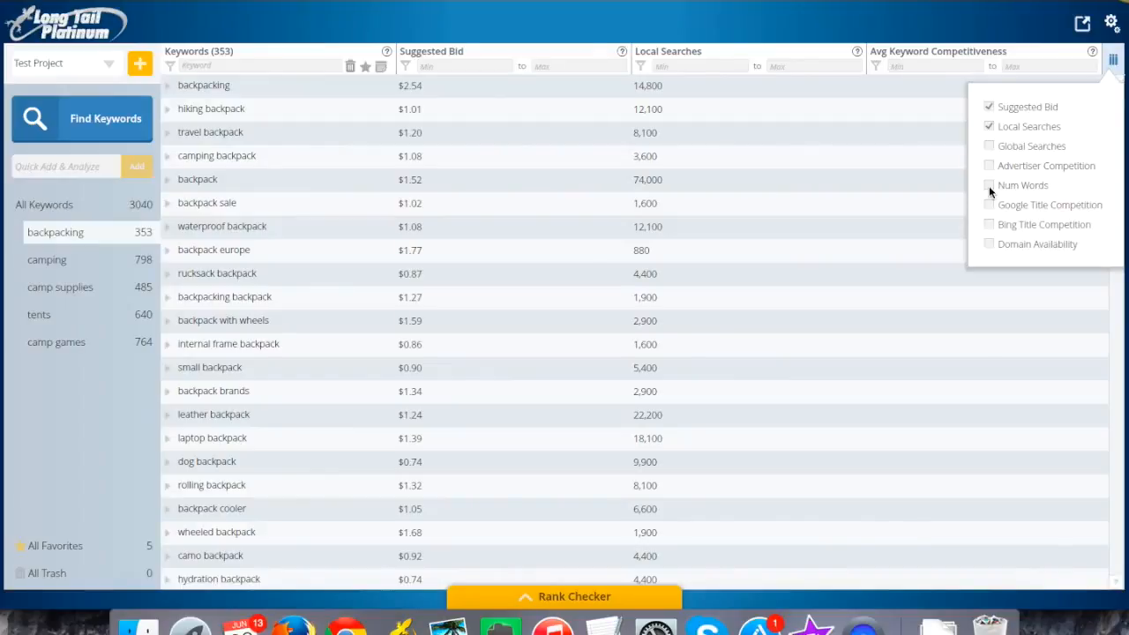
pyautogui.click(989, 184)
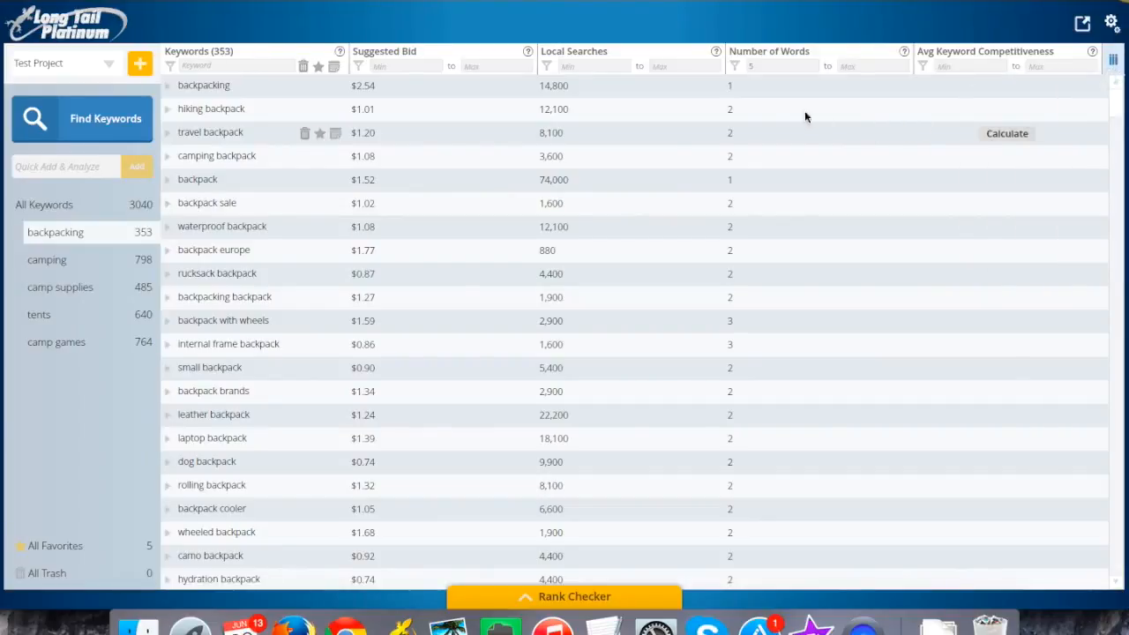
# Clear the old Number of Words minimum, show all keywords, and filter them to a minimum of 5 words.
pyautogui.click(780, 67)
pyautogui.press('BackSpace')
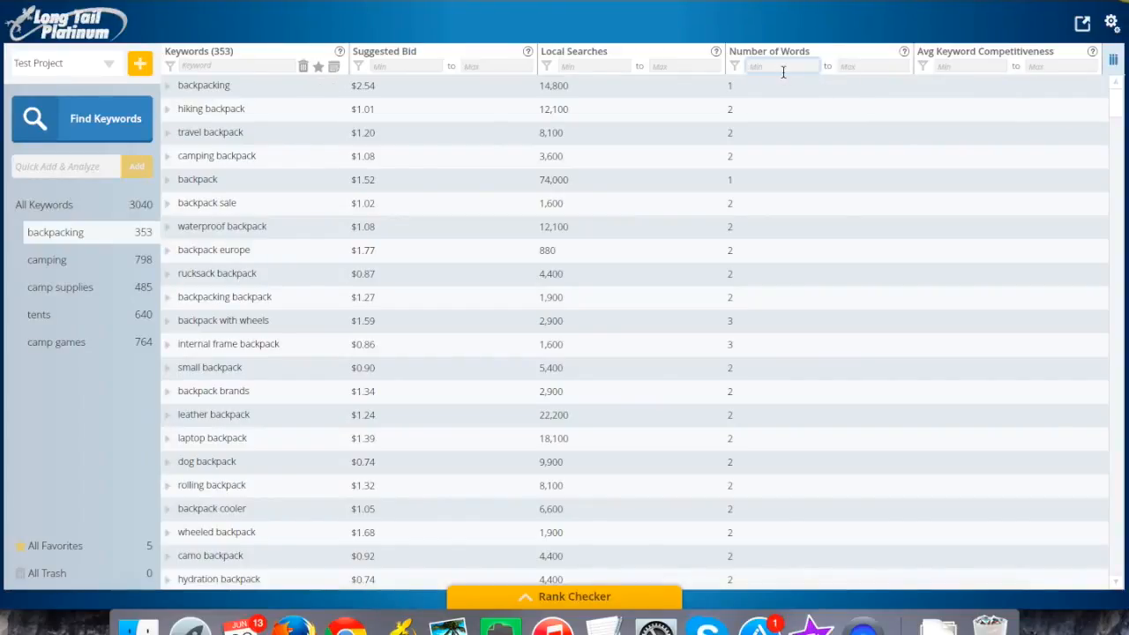
pyautogui.click(89, 211)
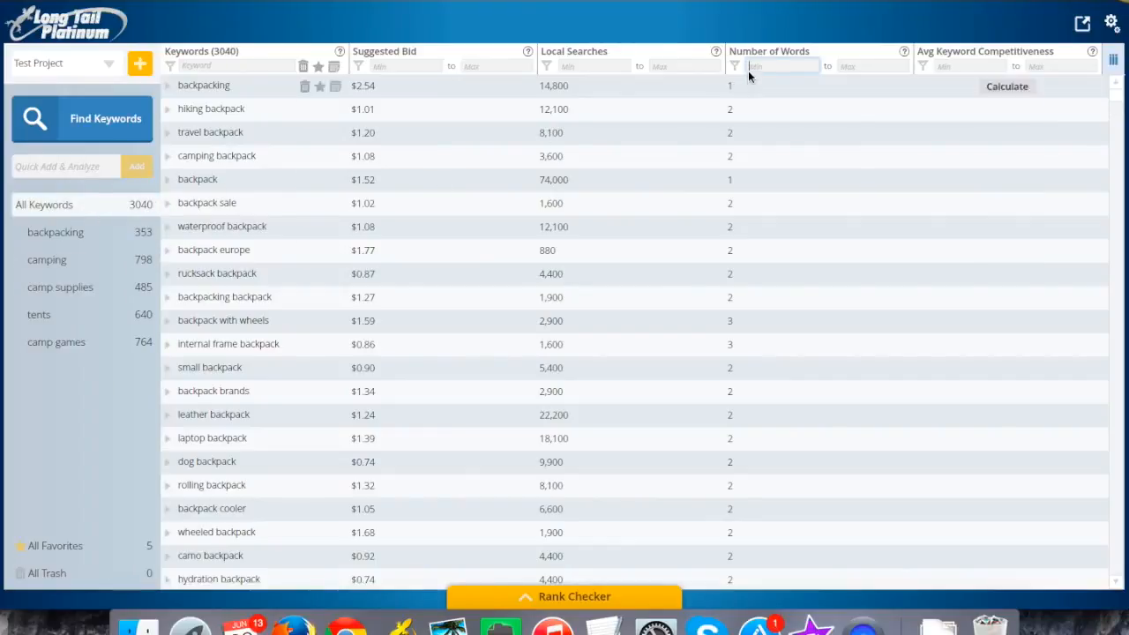
pyautogui.write('5')
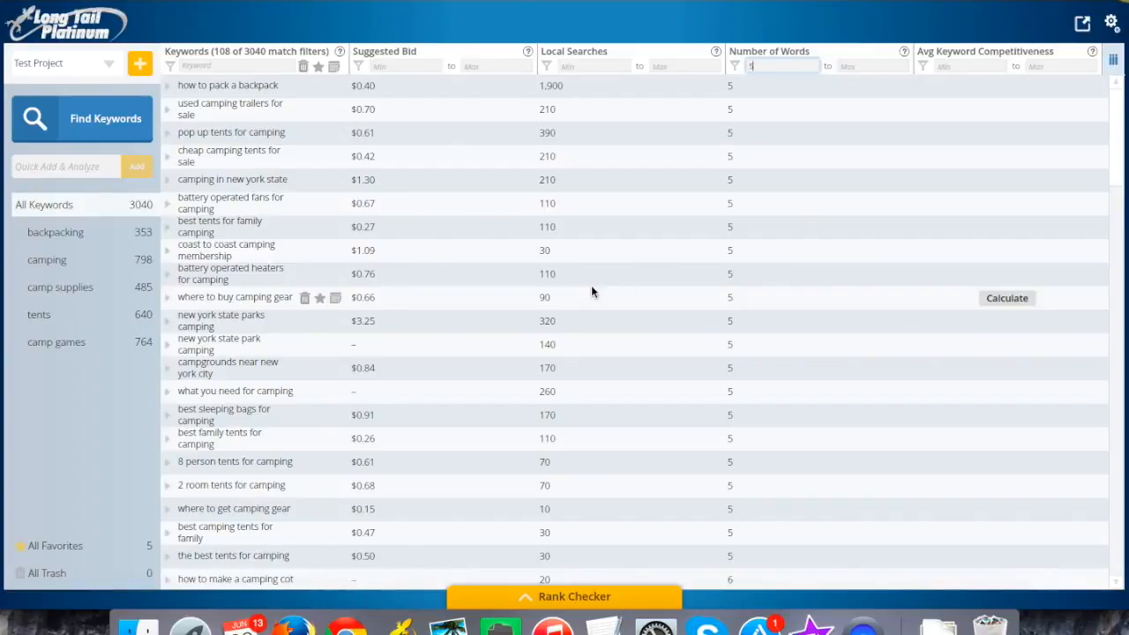
# Open the list of selectable data columns for the keyword table.
pyautogui.click(1115, 60)
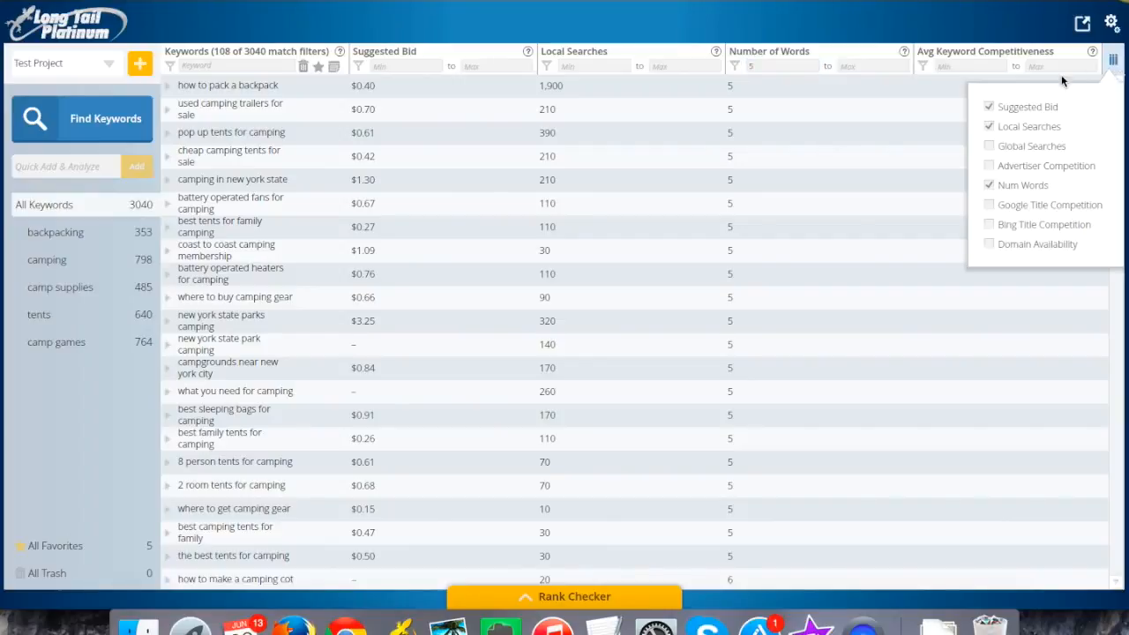